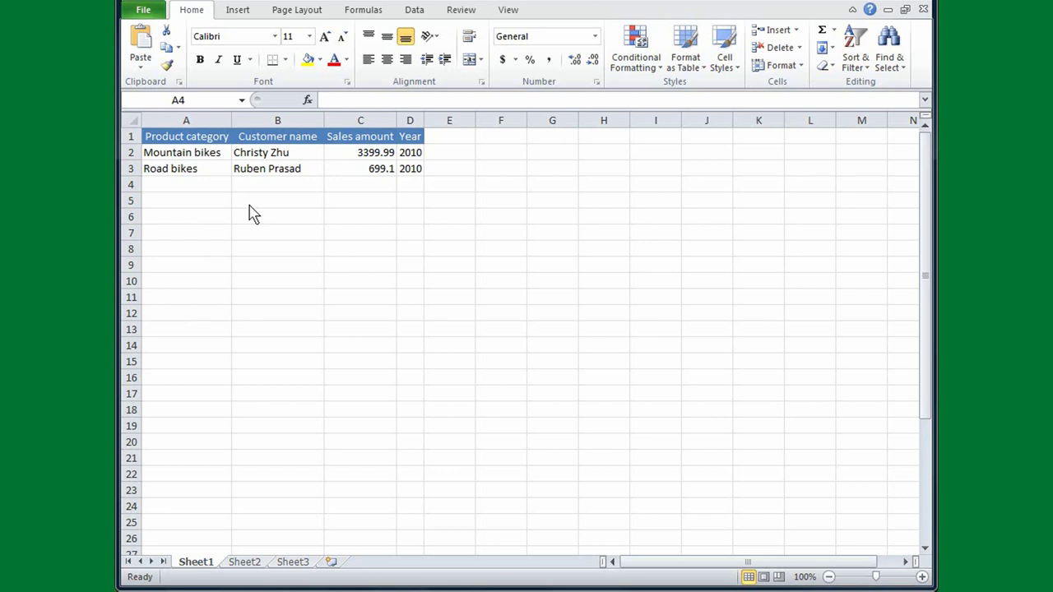
Fill row 4 with Road bikes via AutoComplete, the customer's full name, 3,578.27 and 2010
left_click(189, 184)
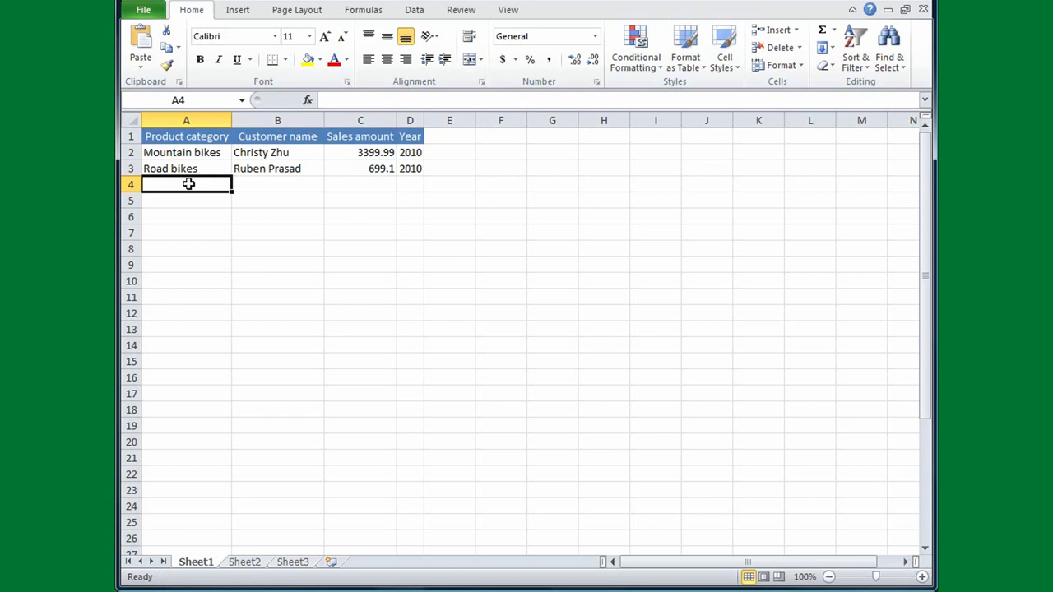
type("Road bikes")
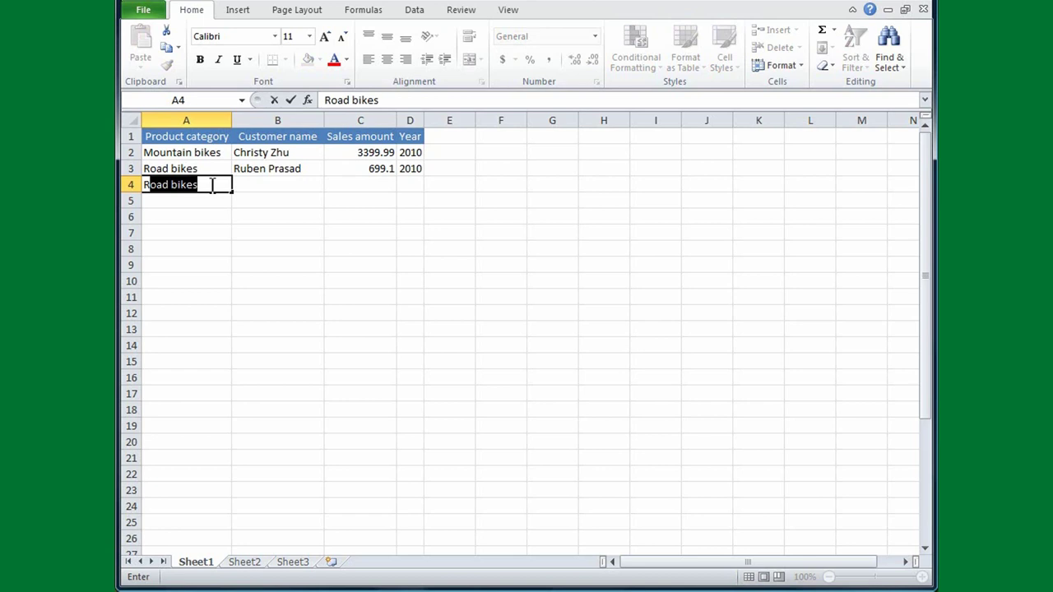
key("Tab")
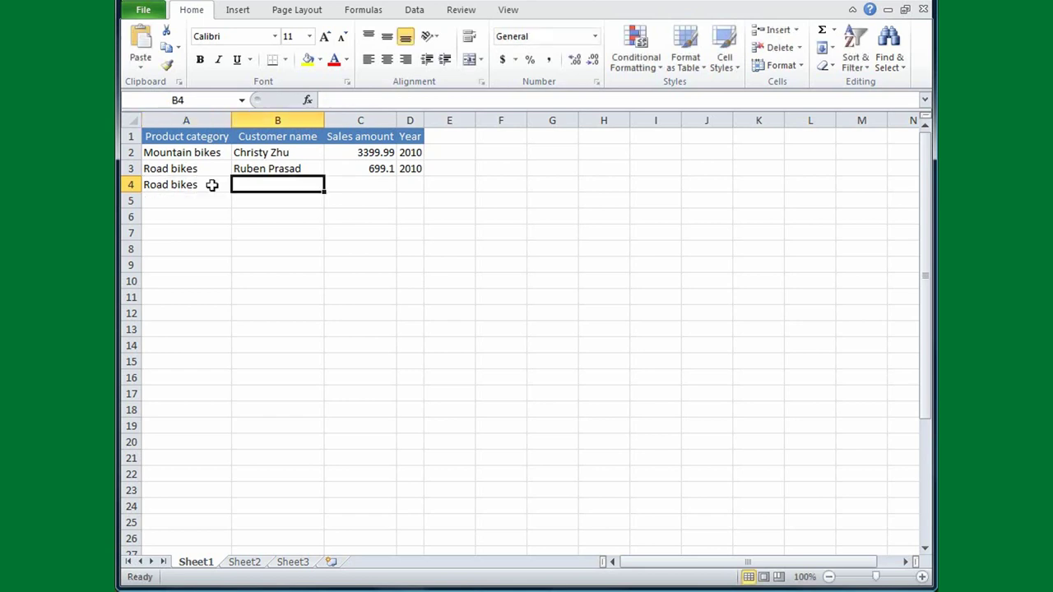
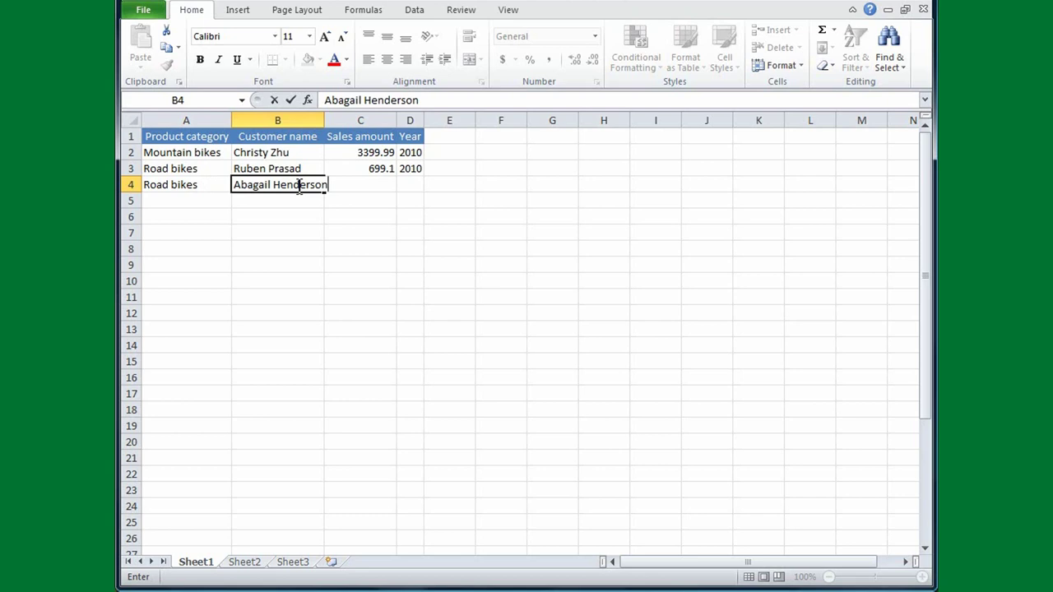
key("Tab")
type("3")
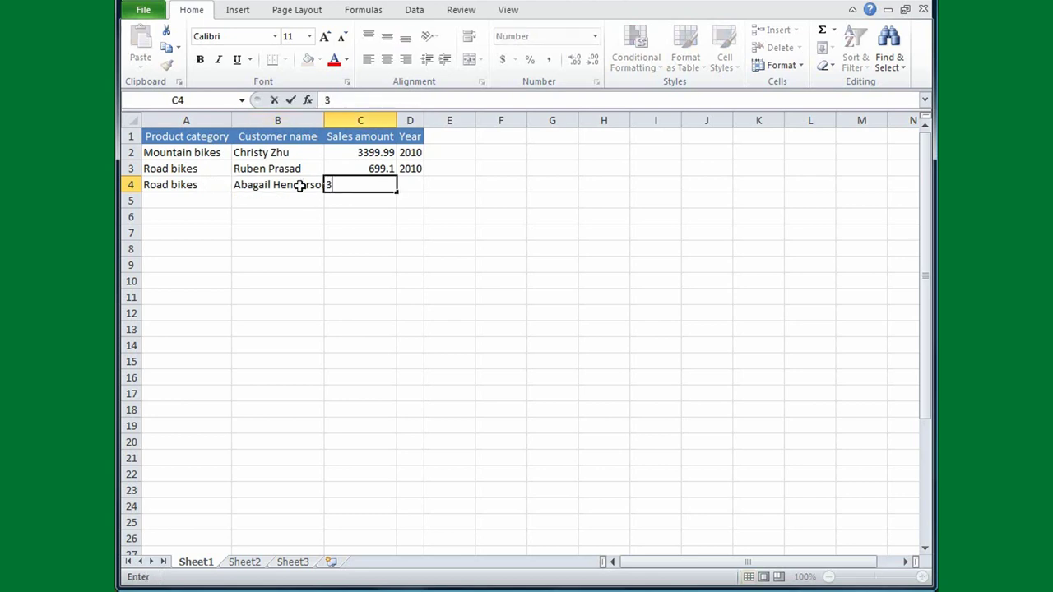
type(",578.27")
key("Tab")
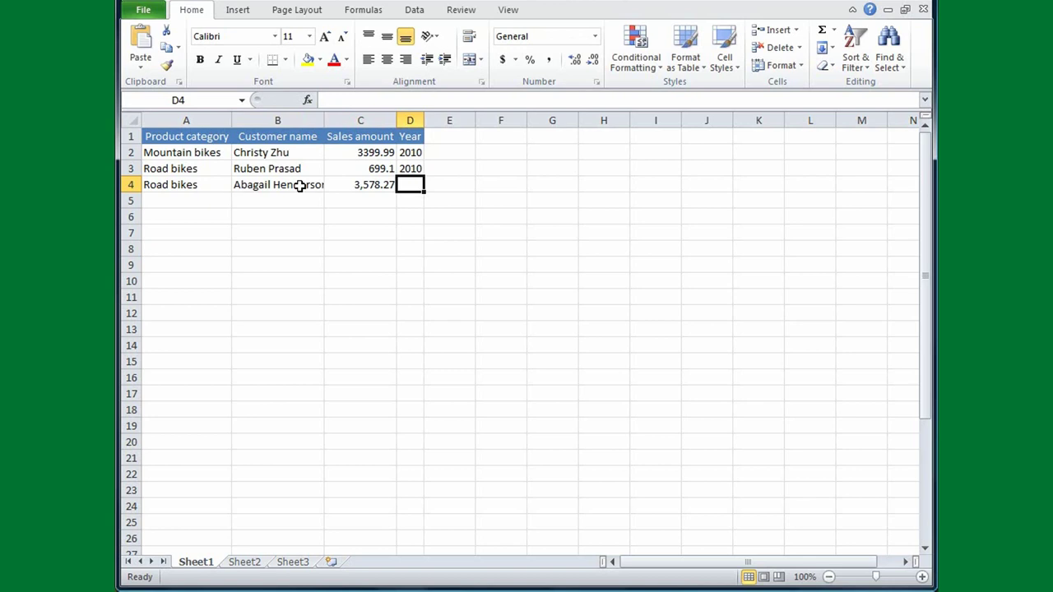
type("2010")
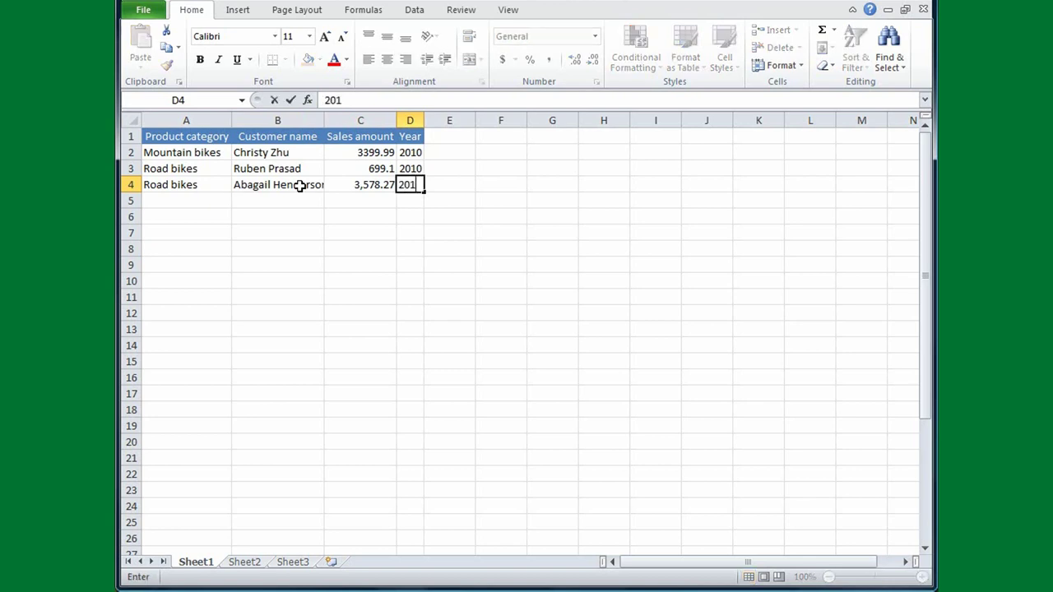
Enter Mountain bikes in A5 and AutoComplete the previous row's customer name in B5
left_click(185, 200)
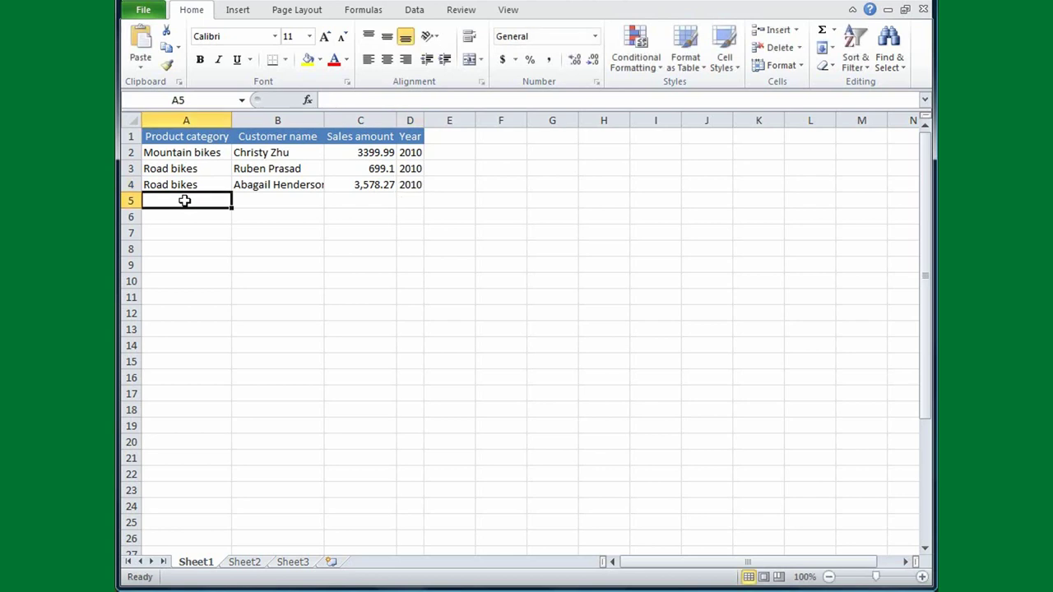
type("Mountain bikes")
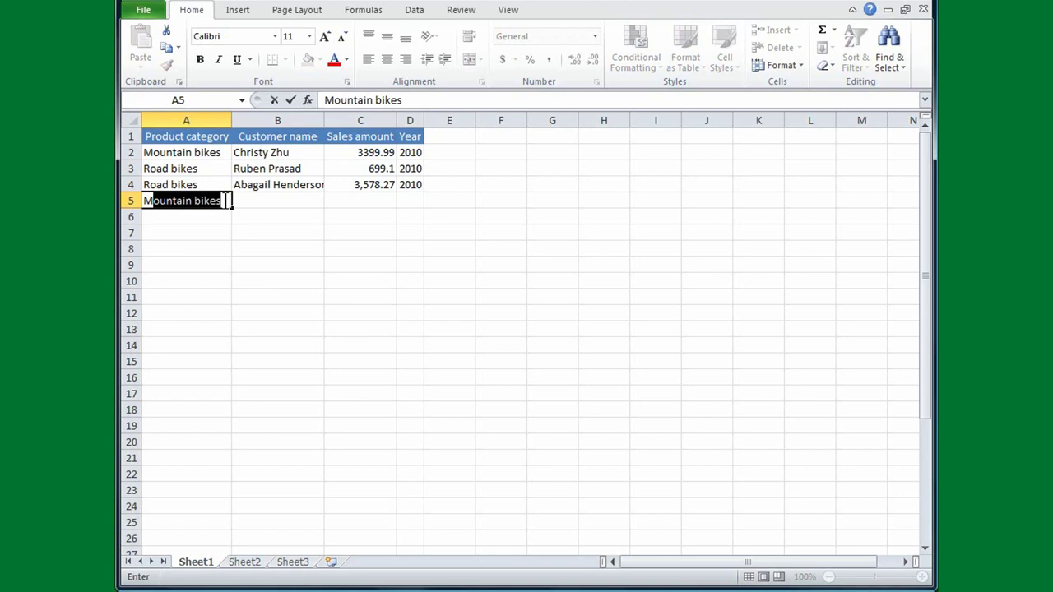
key("Tab")
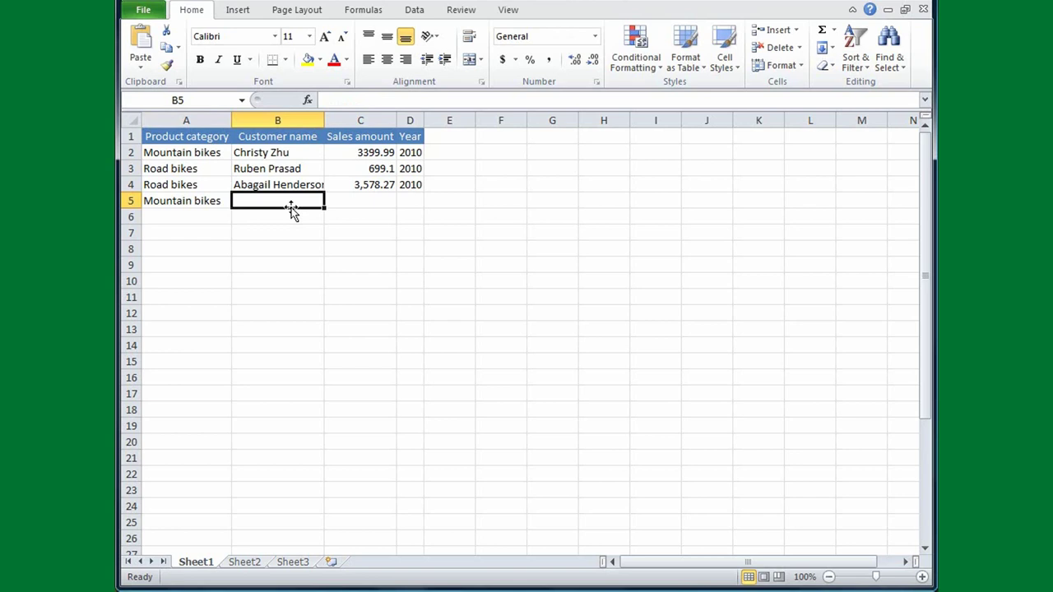
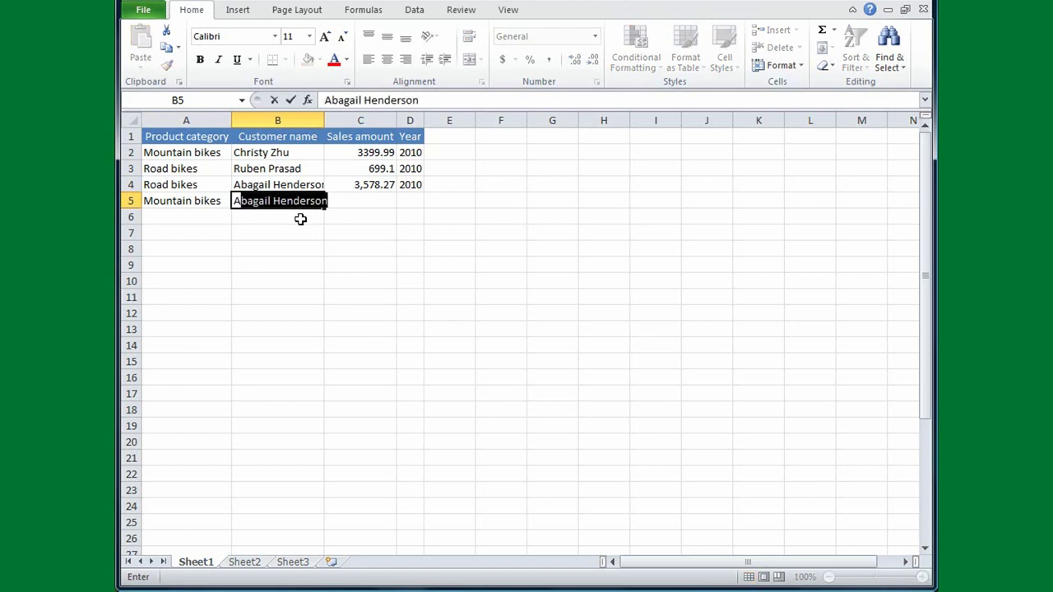
key("Tab")
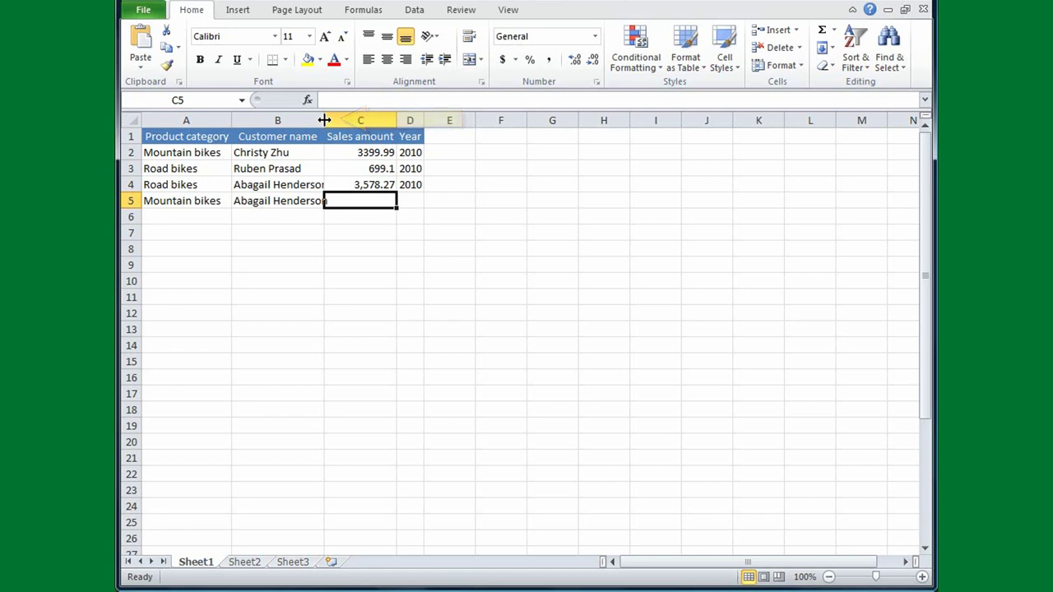
AutoFit column B so the longest customer name shows completely
double_click(324, 120)
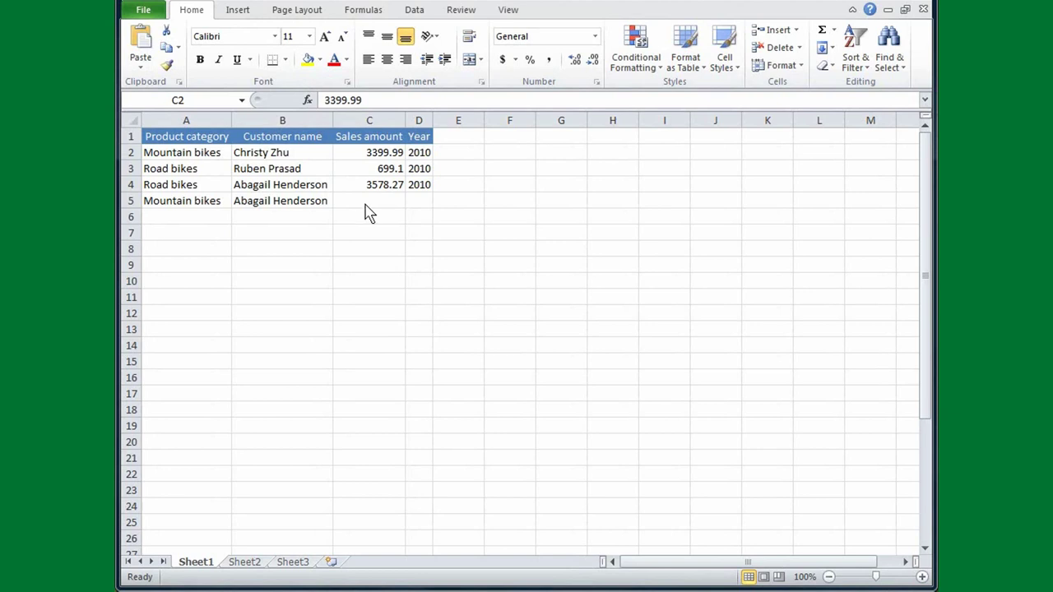
Select the Sales amount range C2:C25
left_click(371, 153)
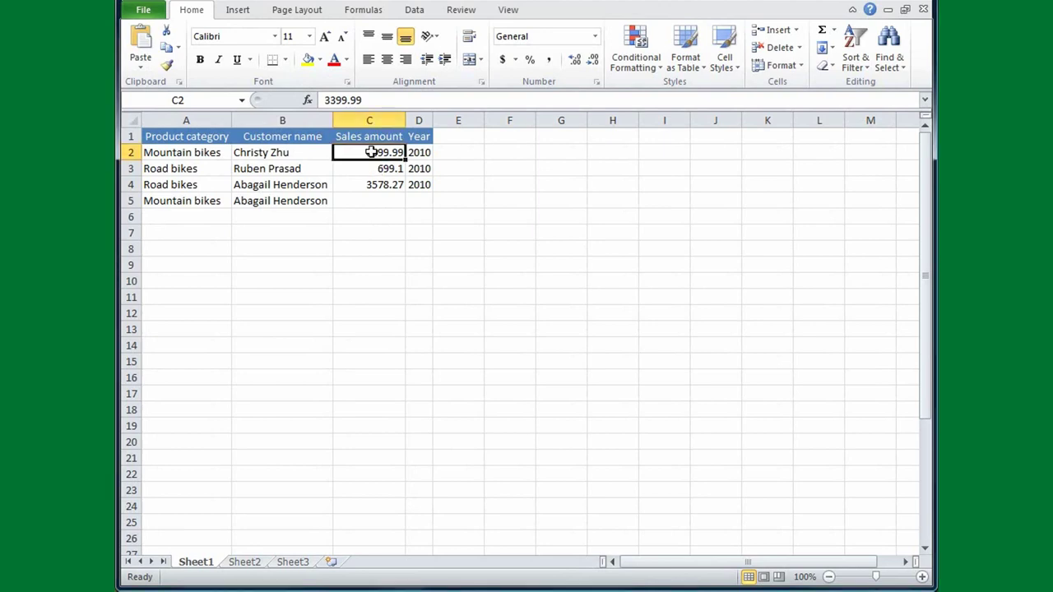
left_click_drag(370, 152, 357, 523)
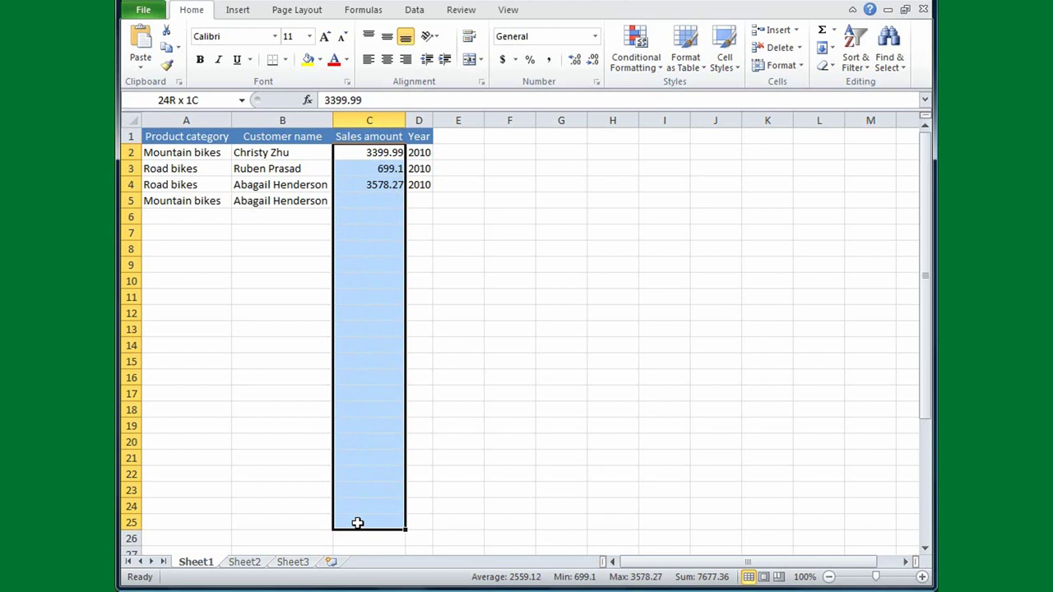
left_click_drag(356, 523, 357, 522)
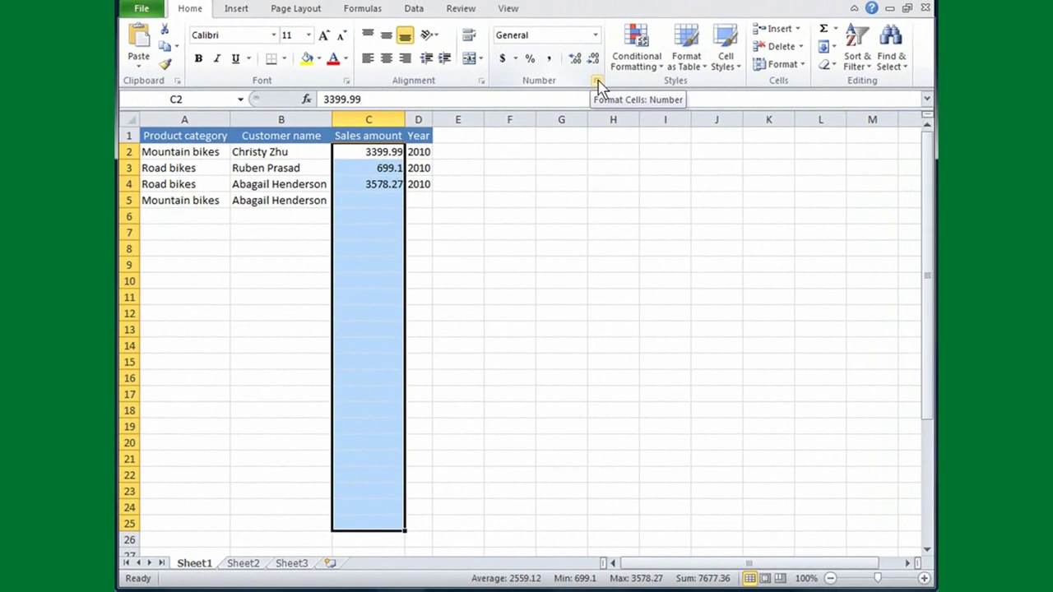
Apply Currency format with the $ symbol to the selected sales amounts, then deselect
left_click(598, 83)
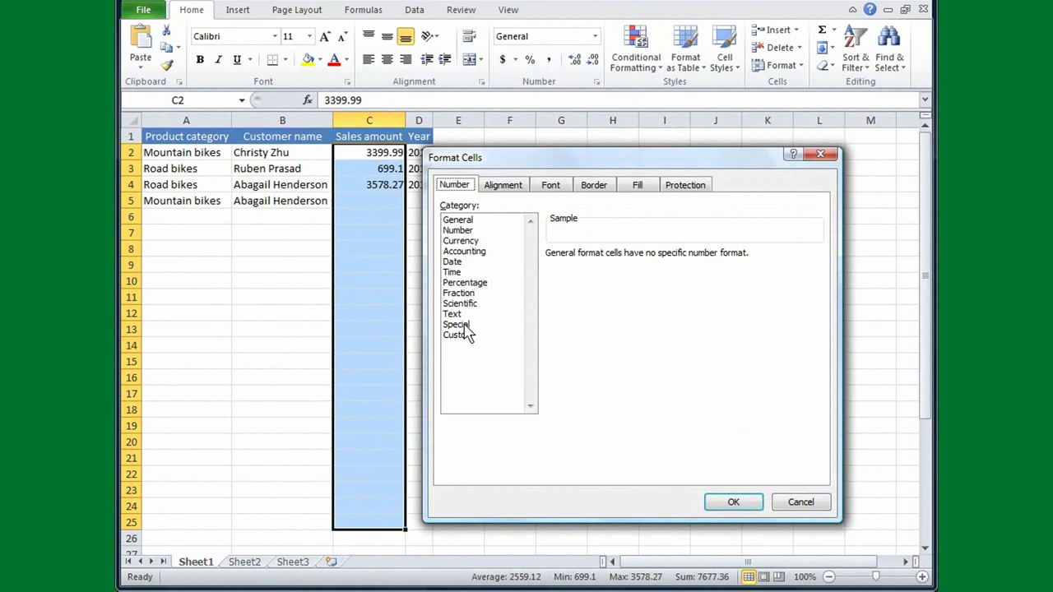
left_click(469, 241)
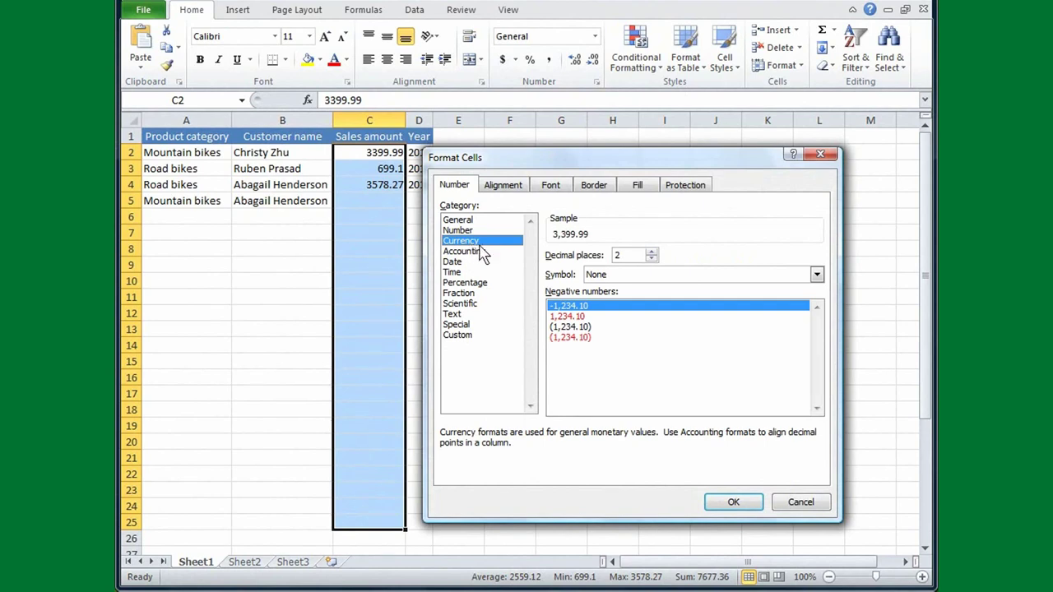
left_click(817, 278)
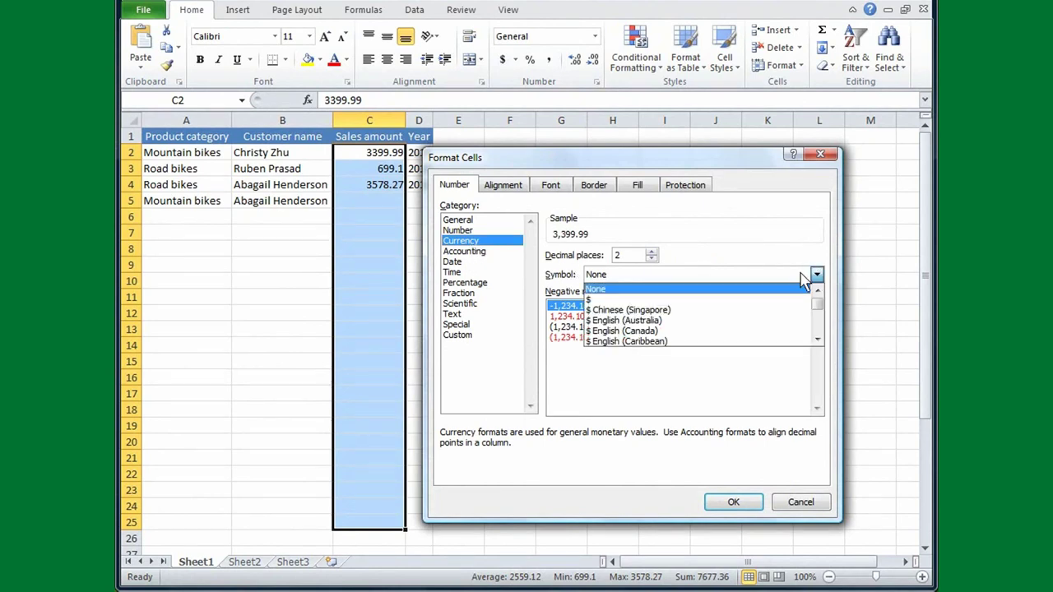
left_click(613, 288)
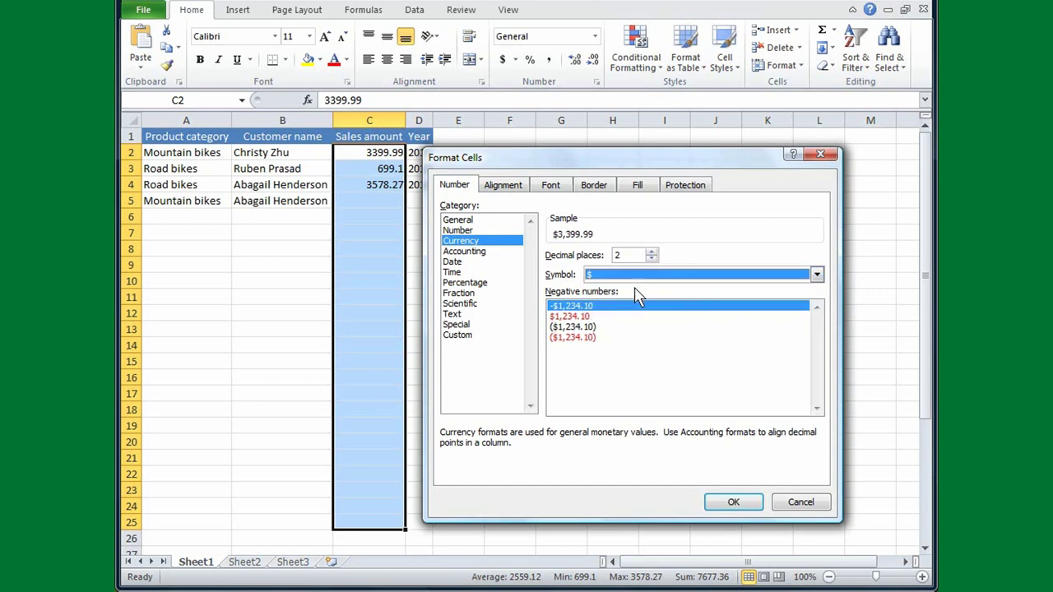
left_click(736, 503)
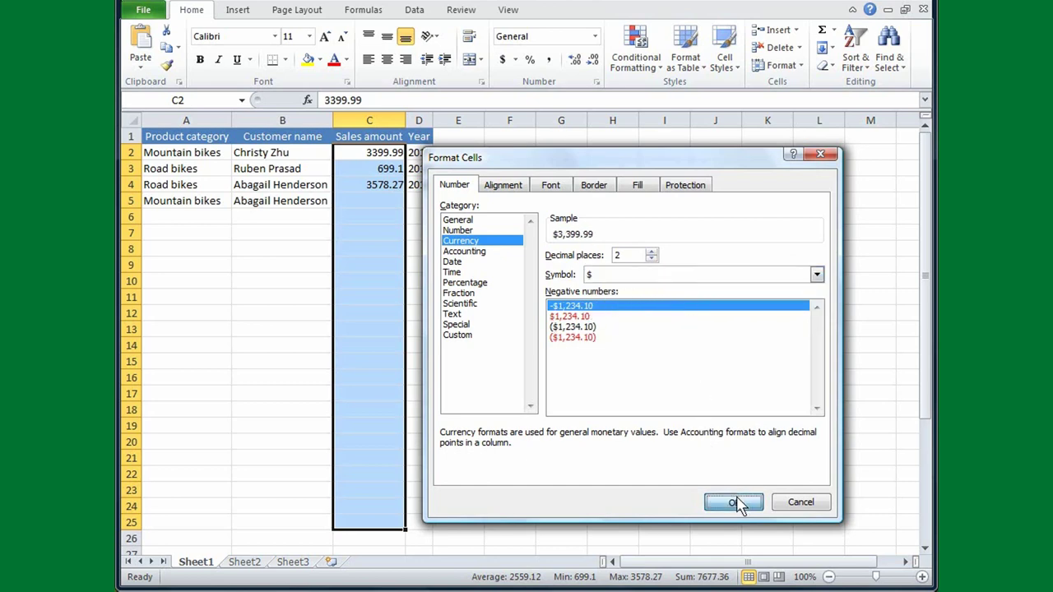
left_click(383, 212)
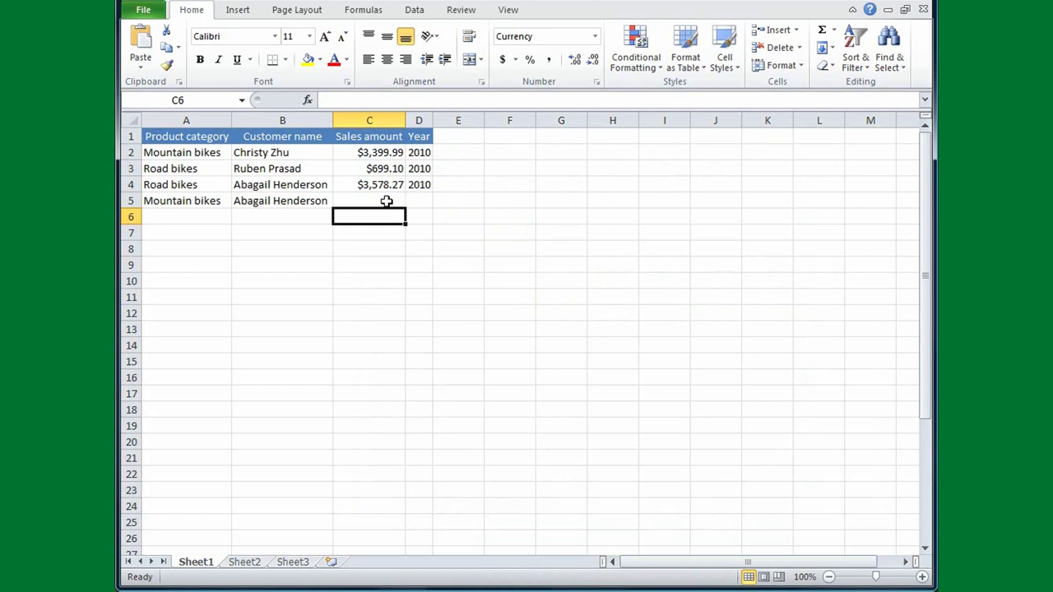
left_click(385, 200)
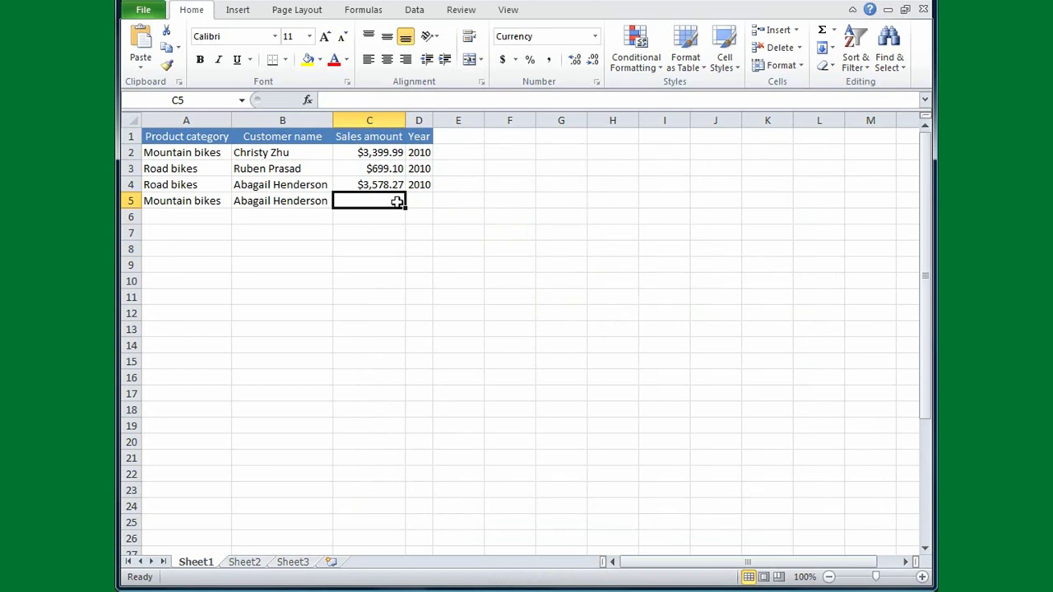
Enter 4,567.32 as the fourth sale's amount in C5
type("4,")
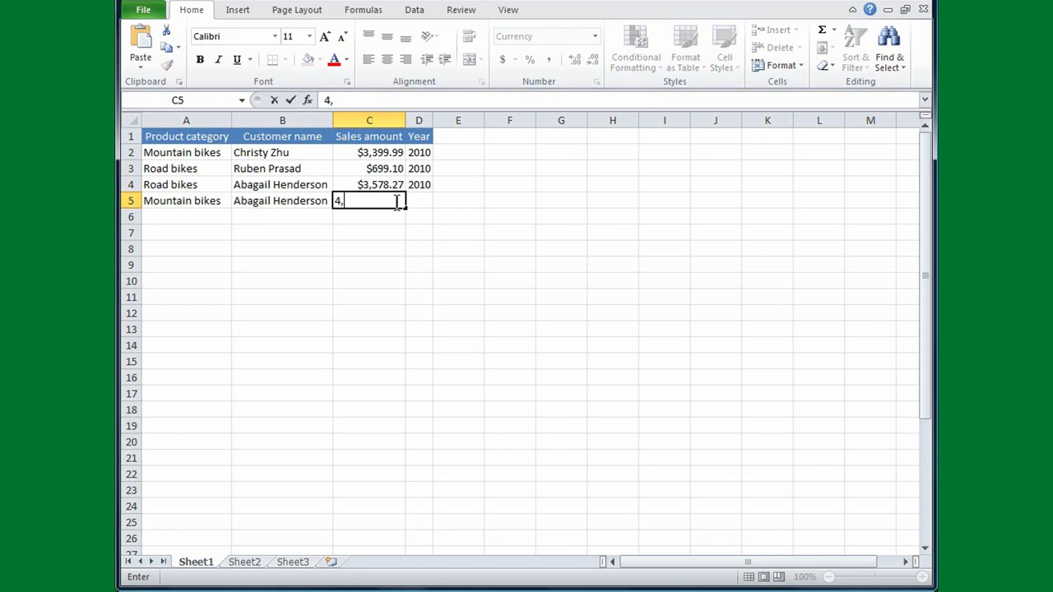
type("567.32")
key("Tab")
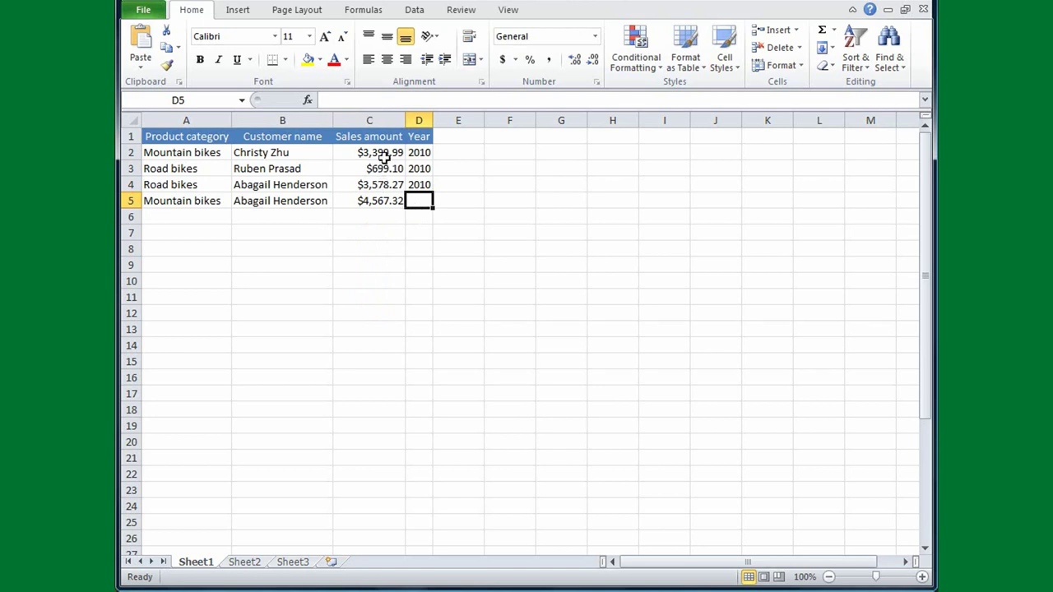
left_click_drag(383, 152, 382, 194)
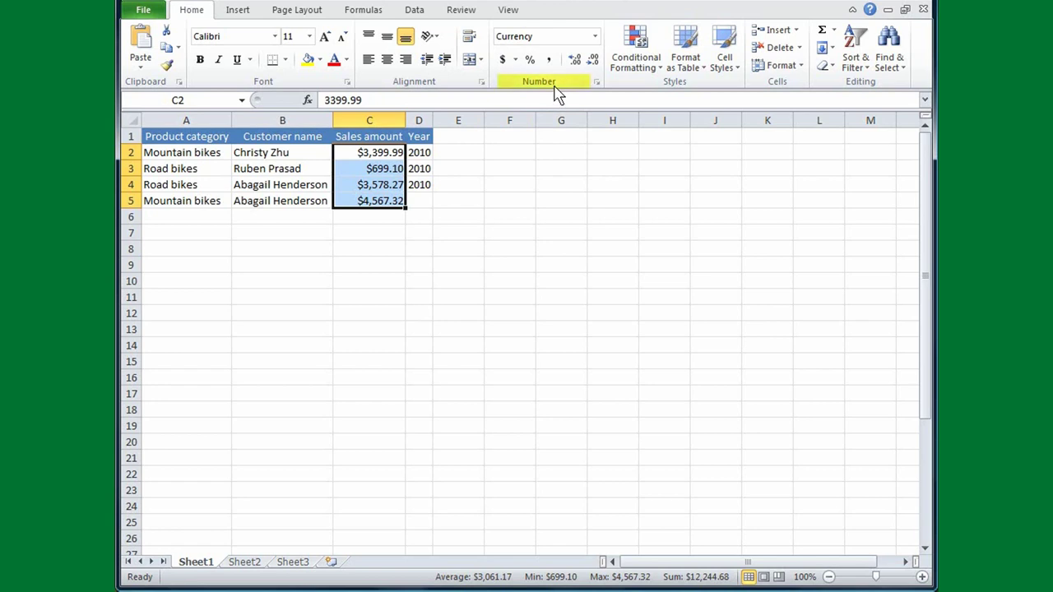
left_click(515, 61)
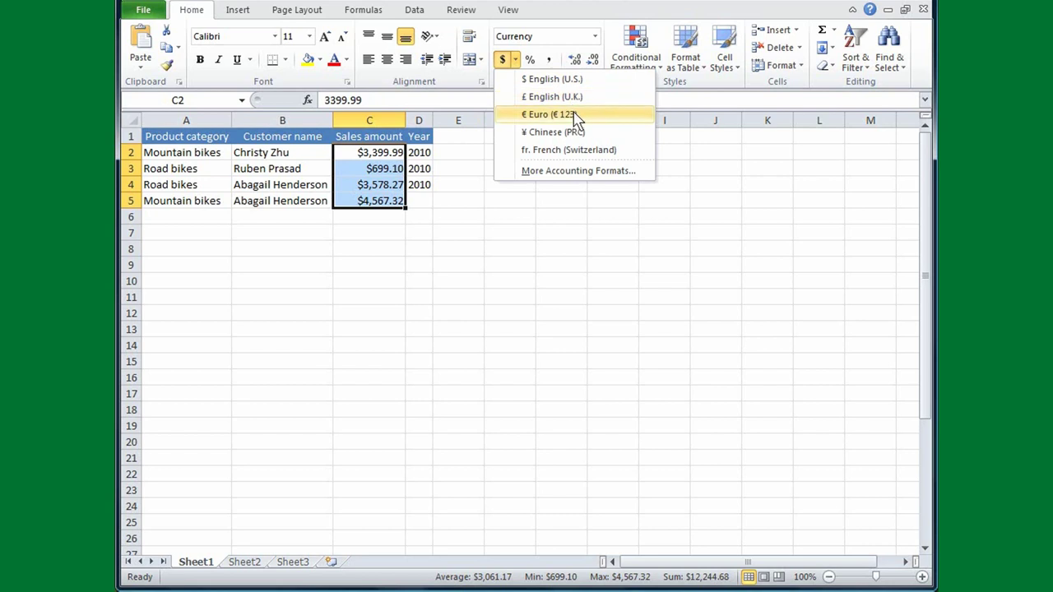
left_click(463, 224)
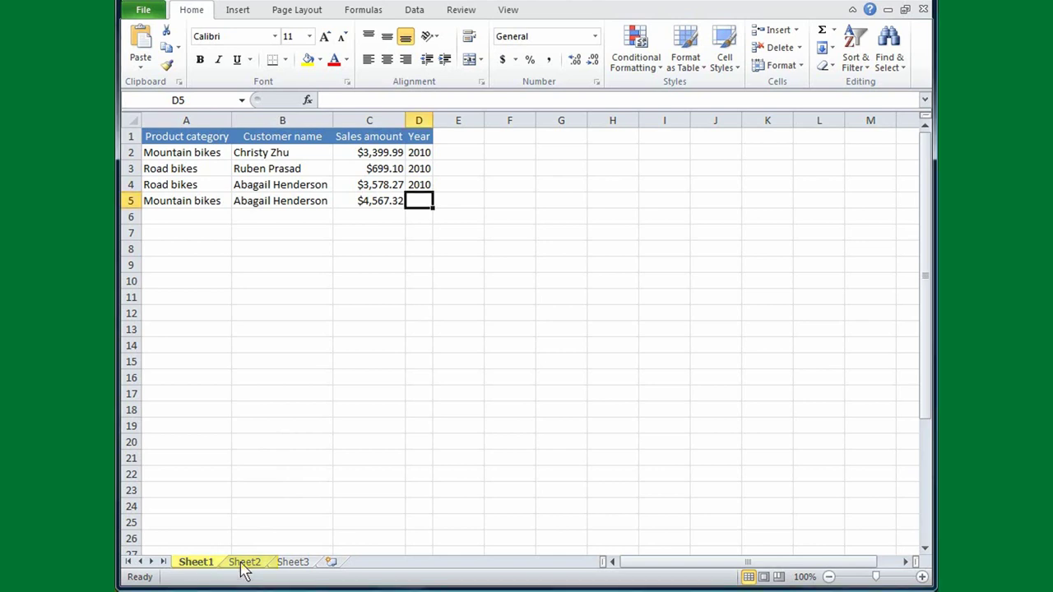
On Sheet2, AutoFill Monday through Sunday into A1:A7 and AutoFit column A
left_click(244, 564)
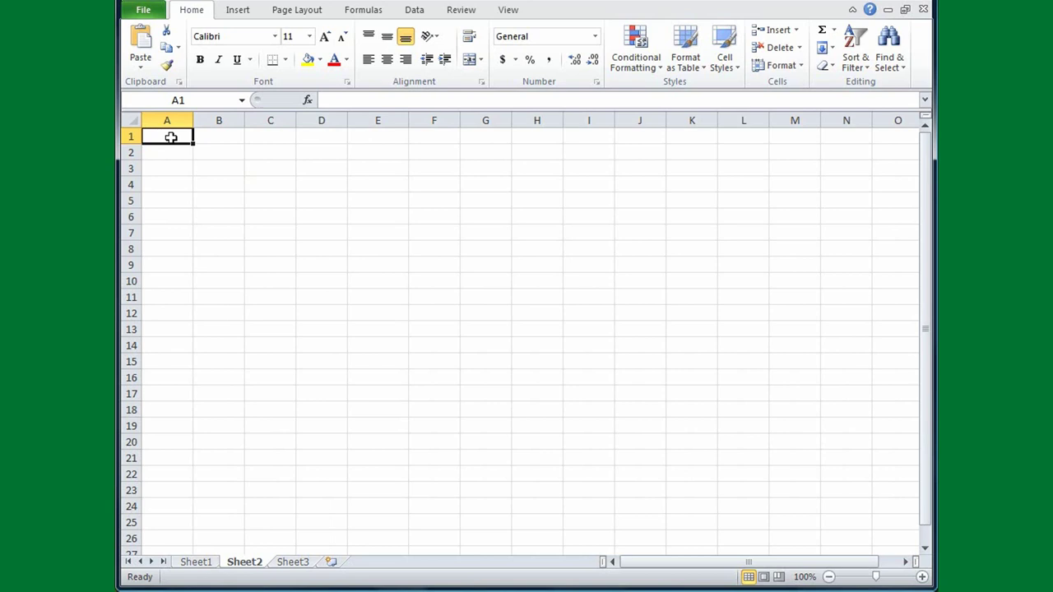
type("Monday")
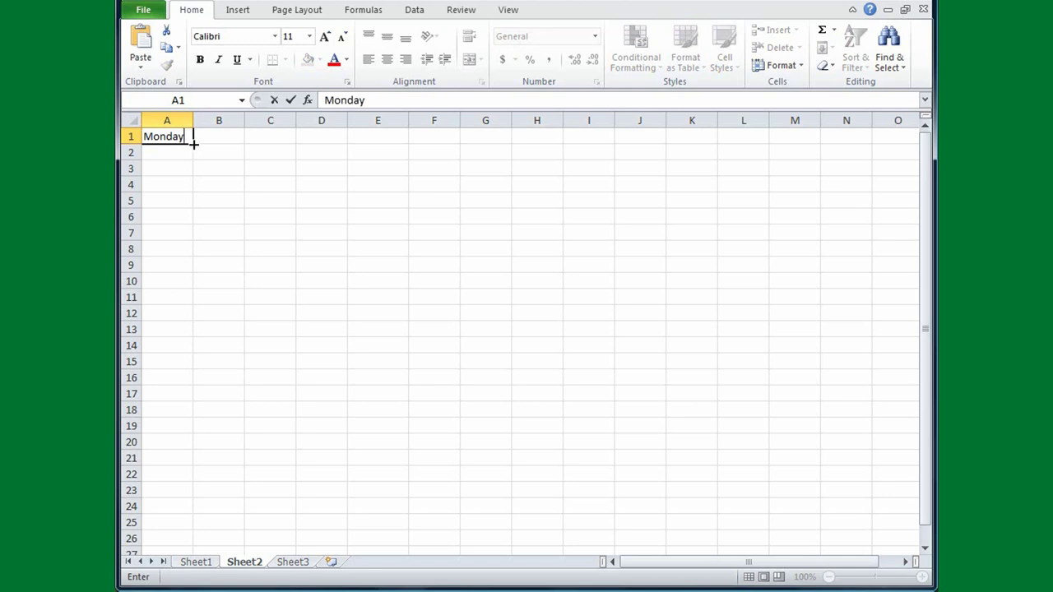
left_click_drag(194, 144, 194, 155)
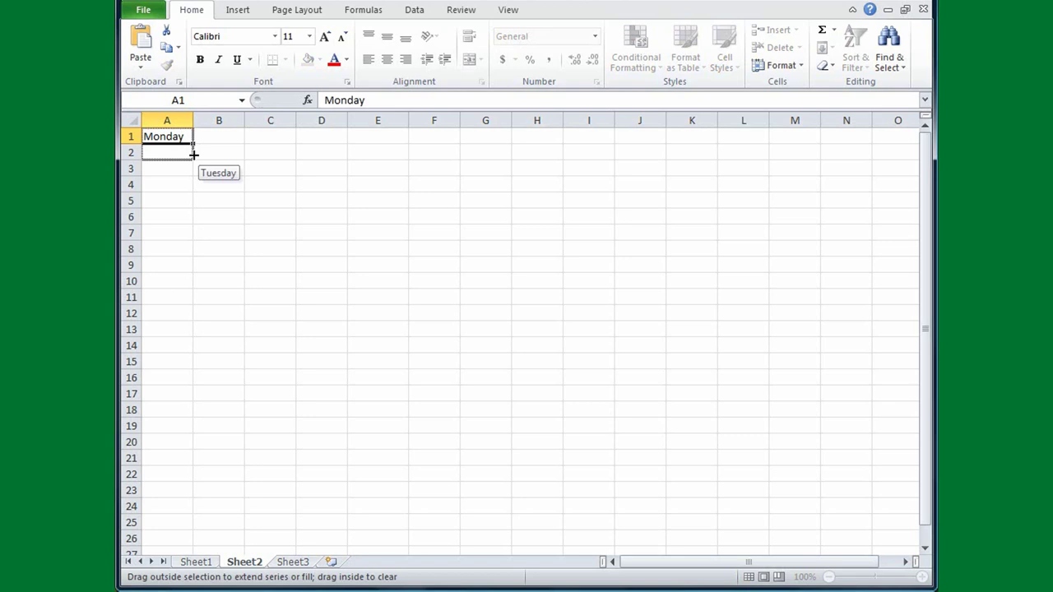
left_click_drag(194, 154, 190, 234)
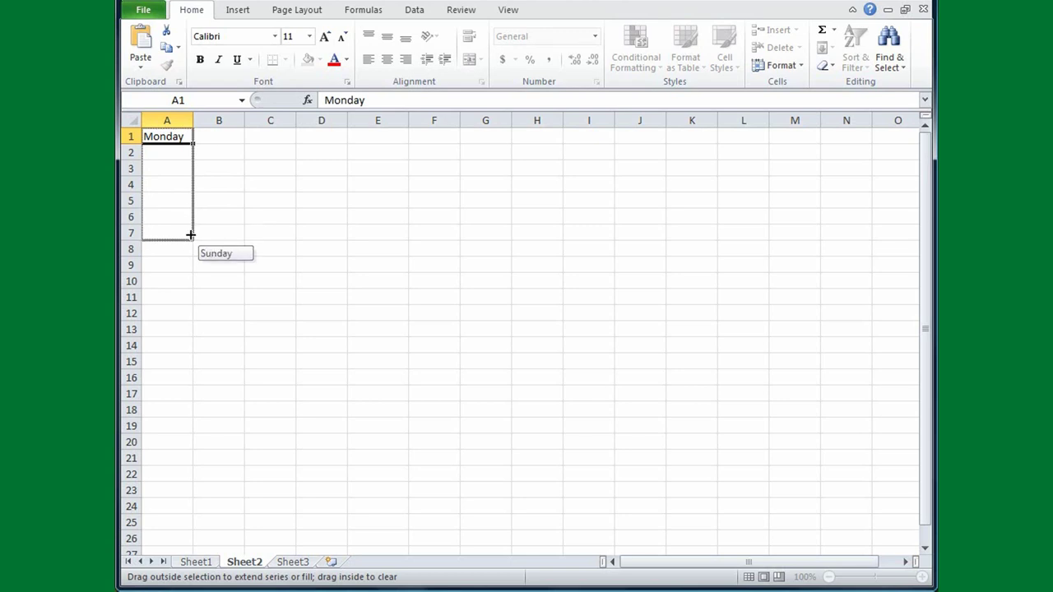
left_click_drag(190, 235, 191, 235)
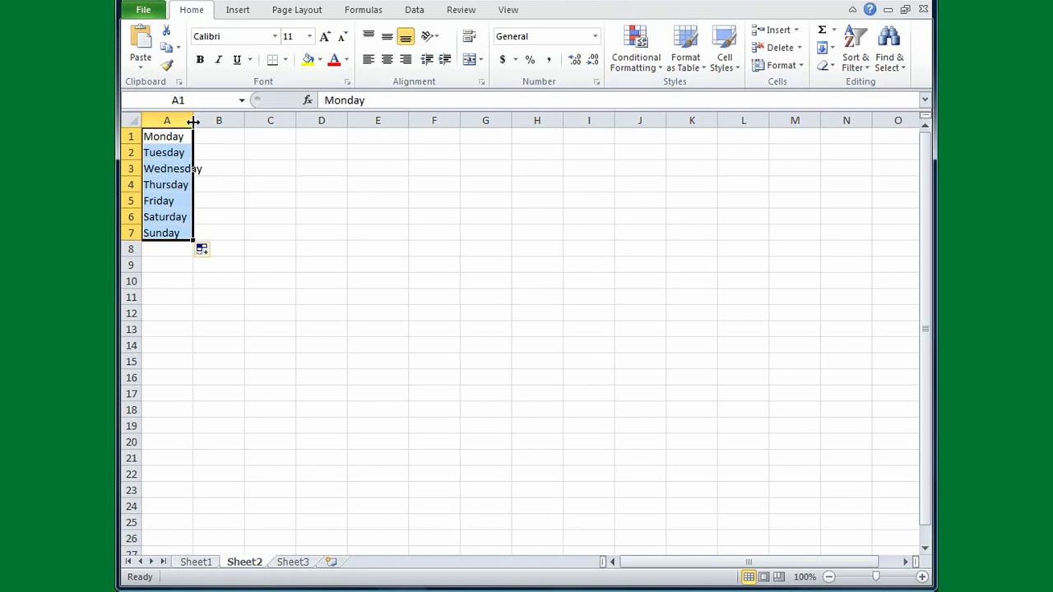
double_click(193, 121)
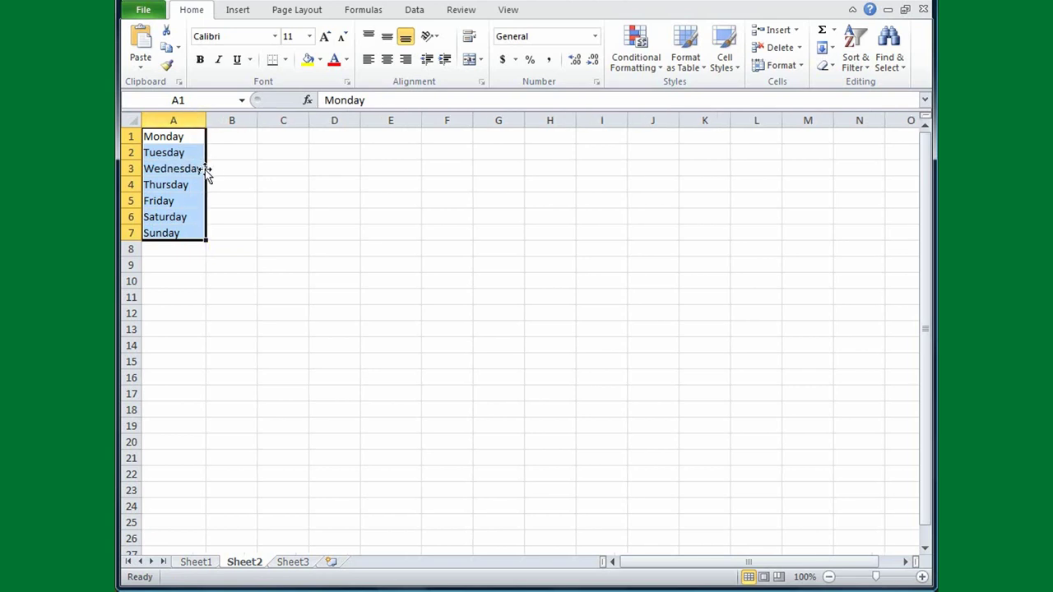
Type March in C1 and AutoFill April and May into C2:C3
left_click(287, 140)
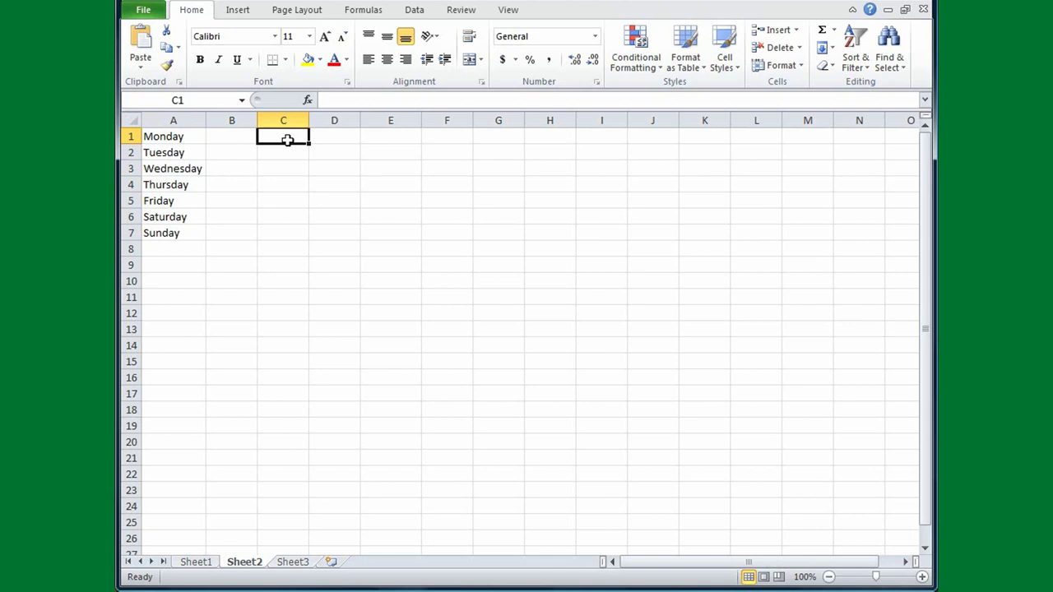
type("March")
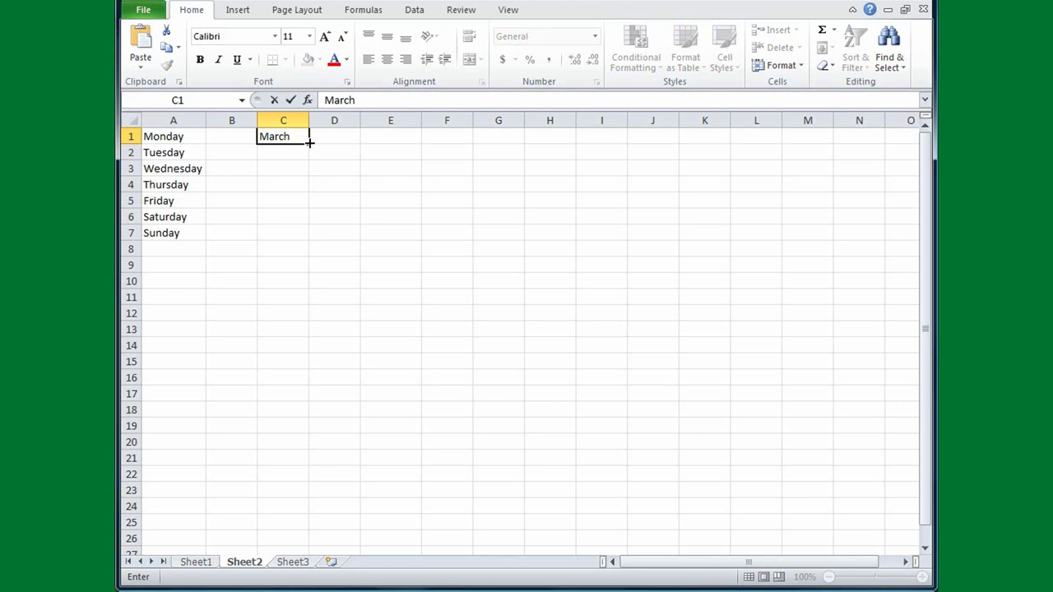
left_click_drag(309, 143, 310, 173)
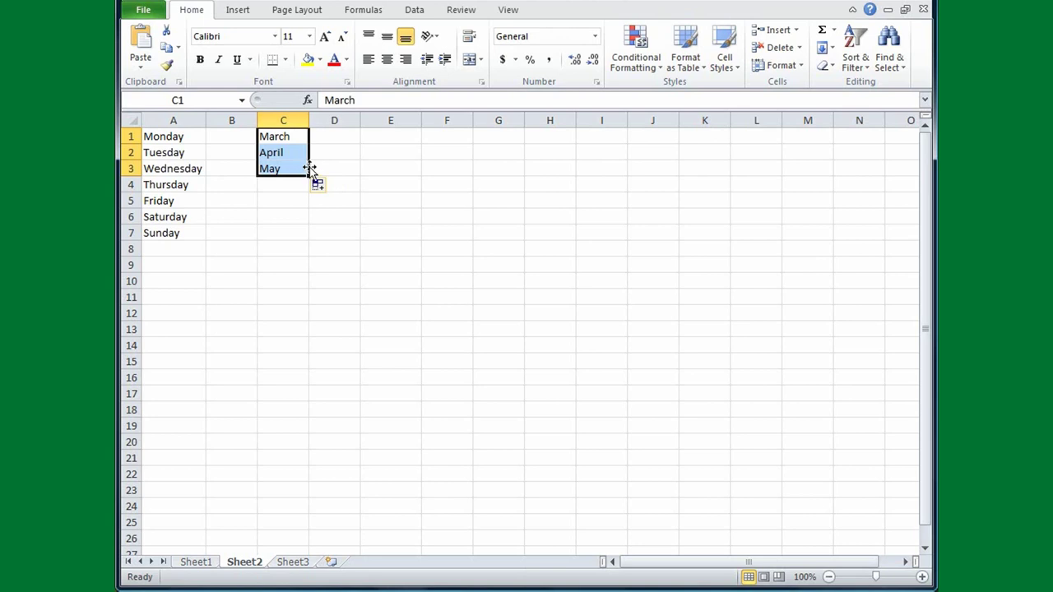
left_click(375, 142)
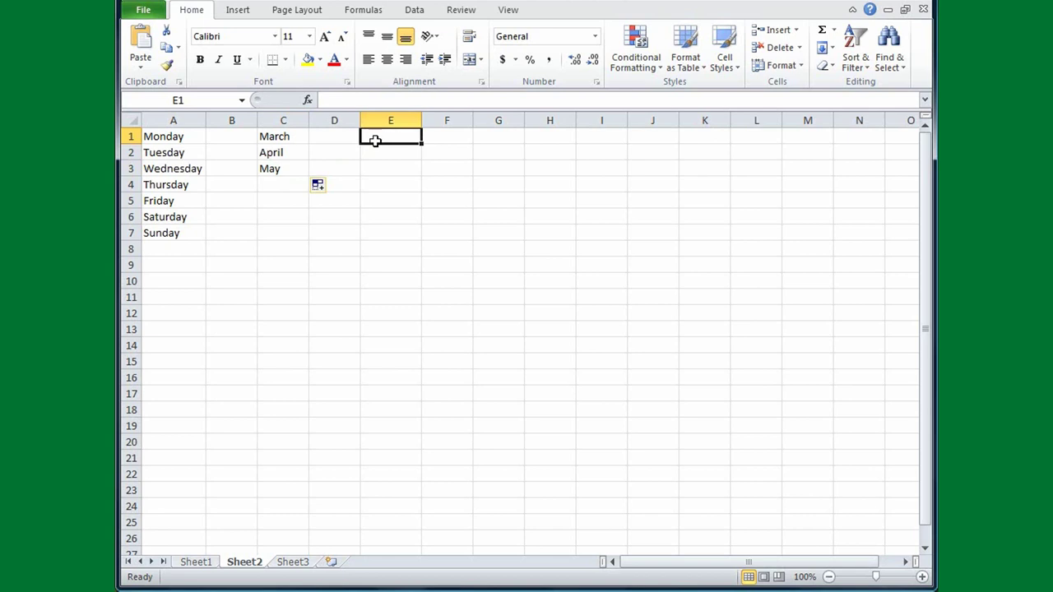
Enter 2 and 4 in E1:E2 and AutoFill the even series down to 38 in E19
type("2")
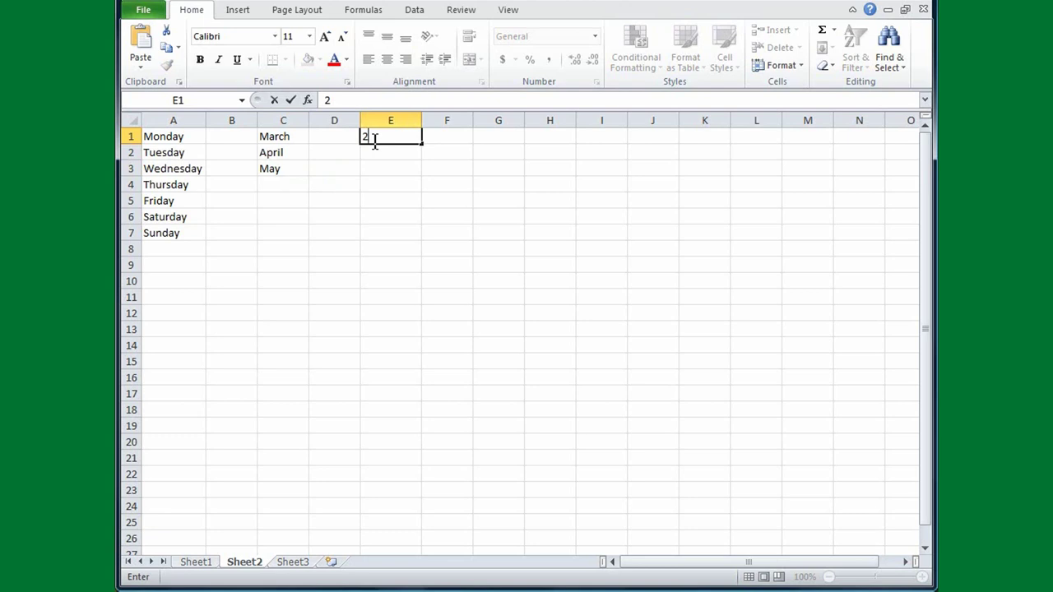
key("Return")
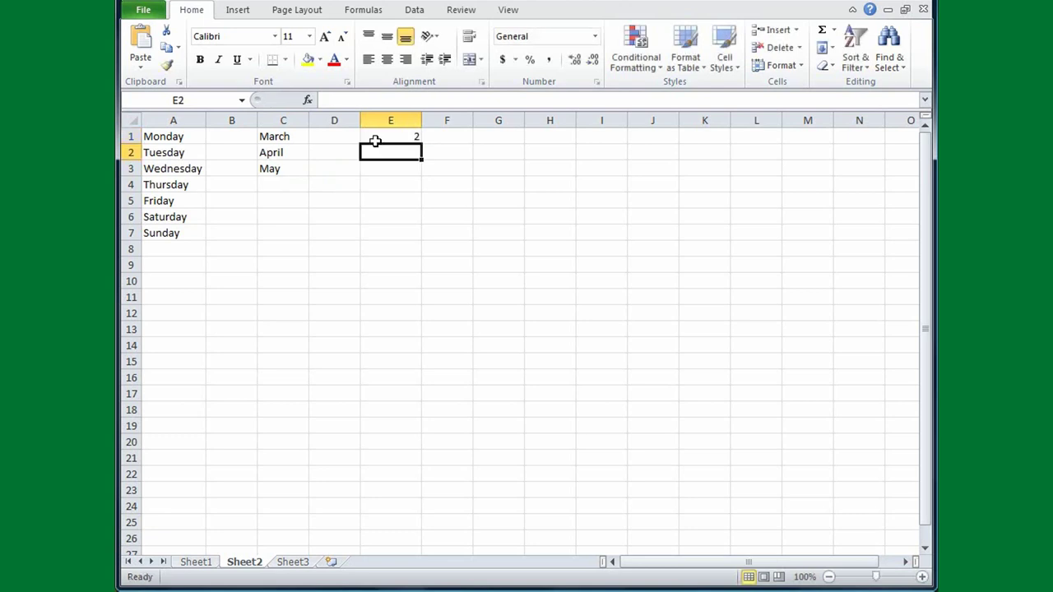
type("4")
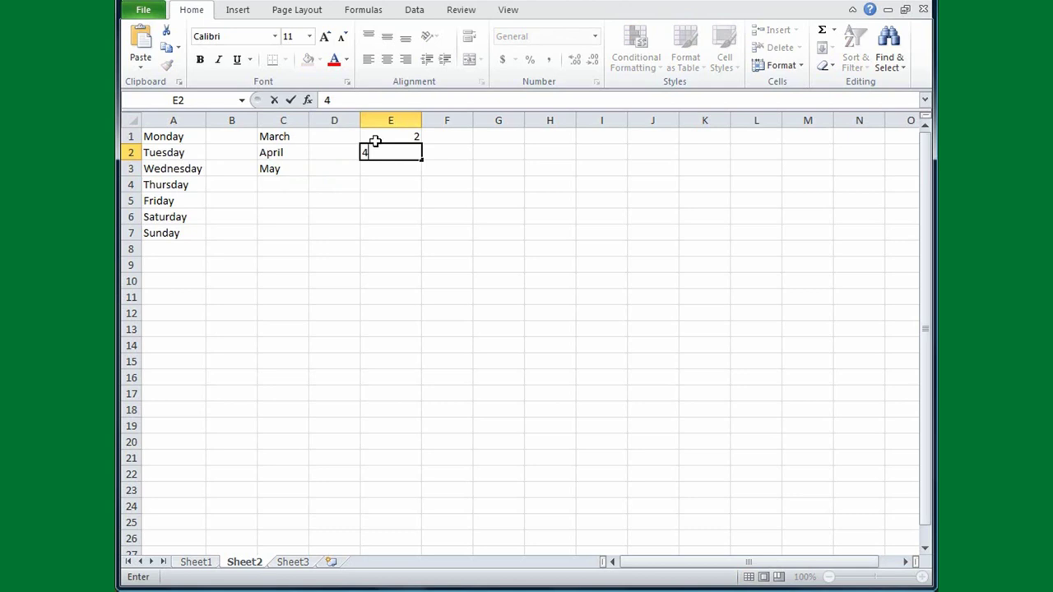
key("Return")
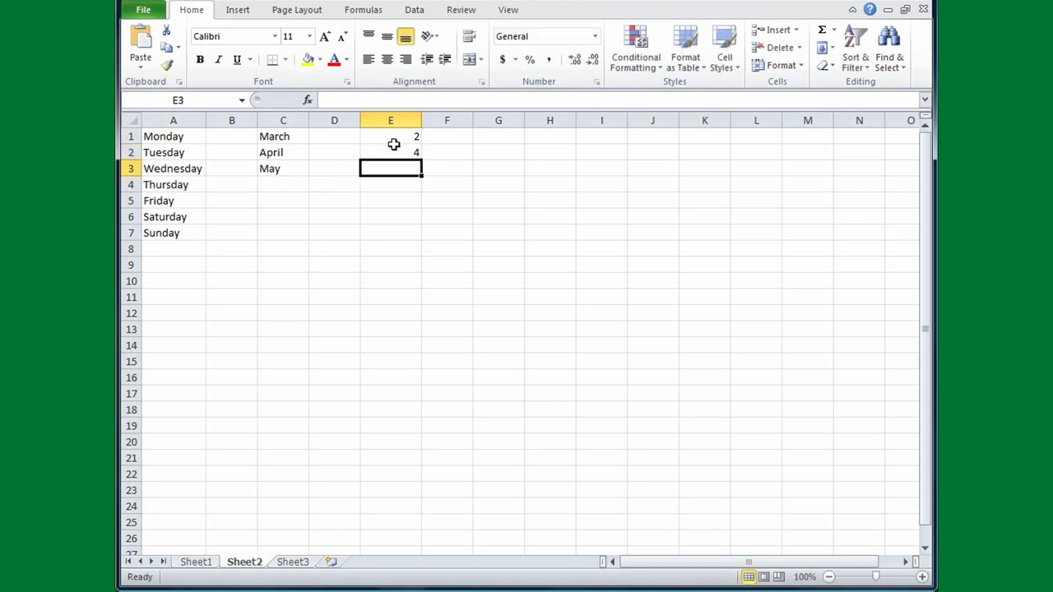
left_click(398, 136)
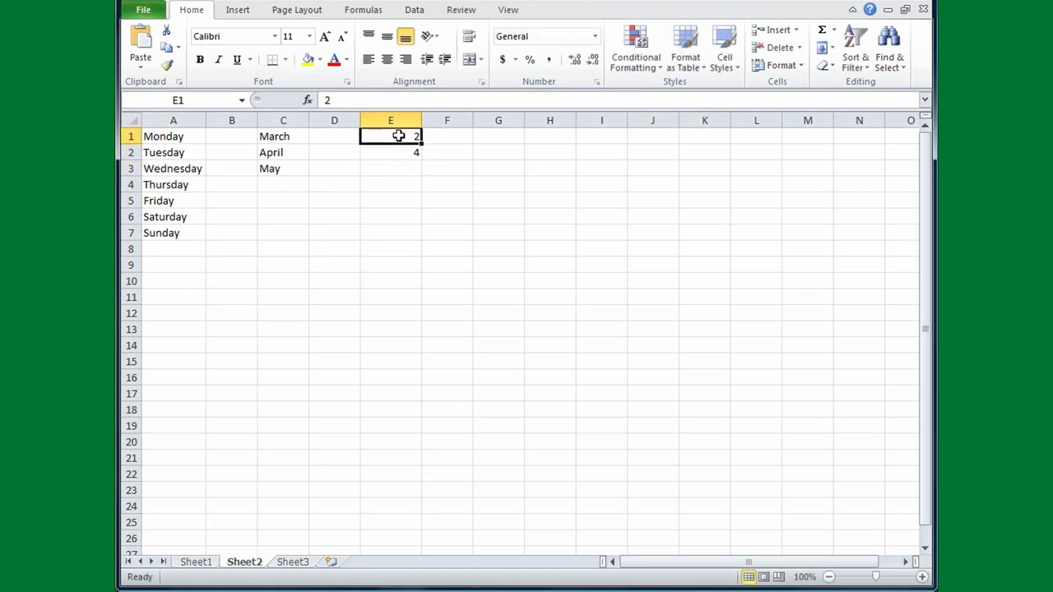
left_click_drag(398, 139, 399, 147)
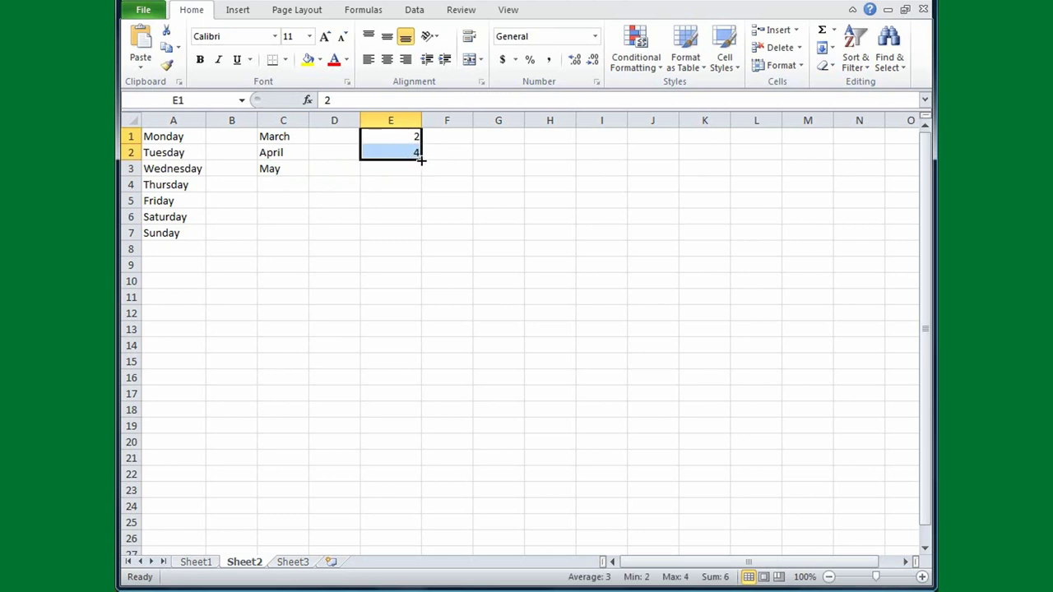
left_click_drag(420, 160, 419, 436)
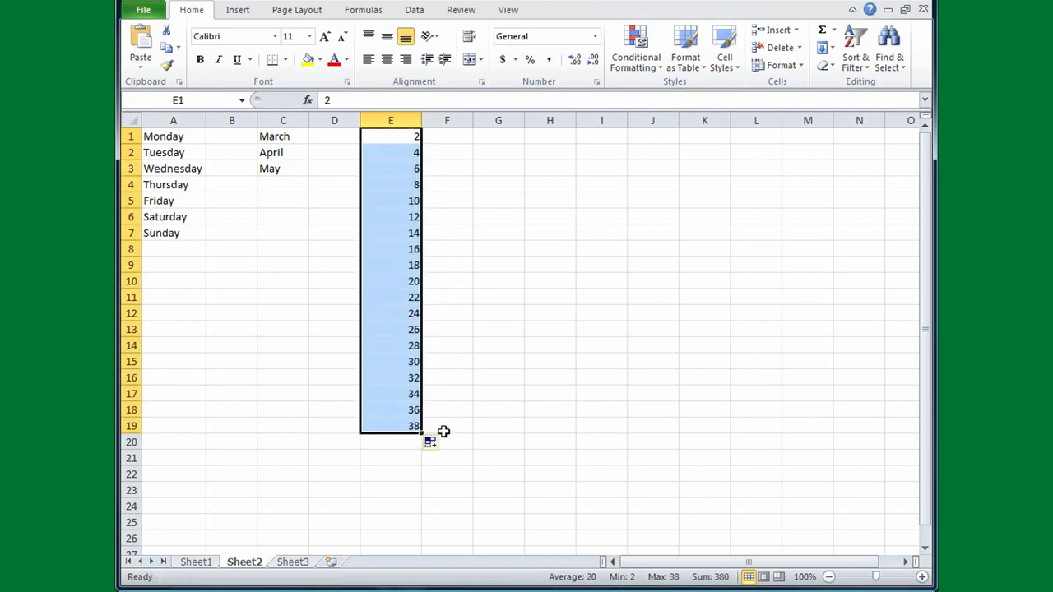